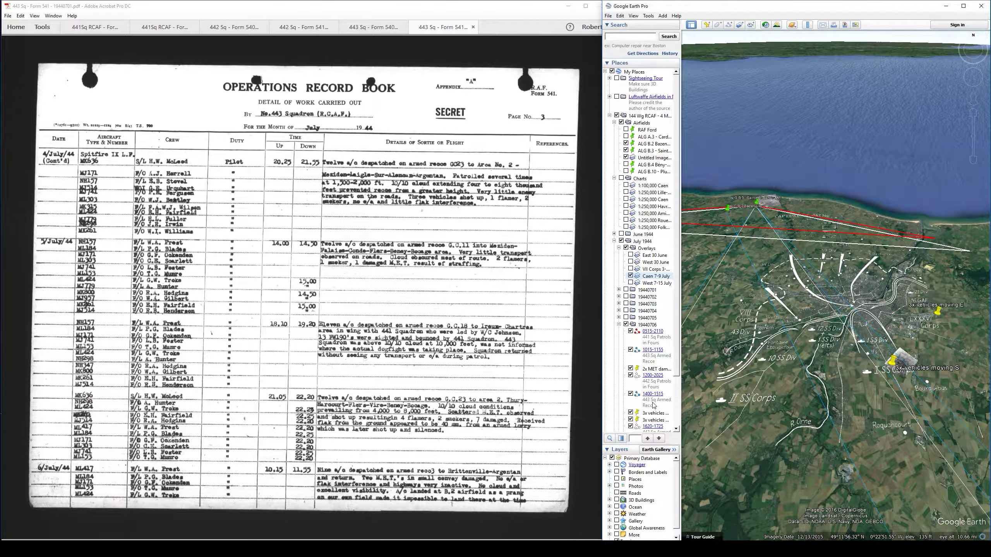
Step: Fly to the 1400-1515 armed recce route and show the 441 Sq Form 540 page beside it
{"action": "double_click", "coordinate": [654, 406]}
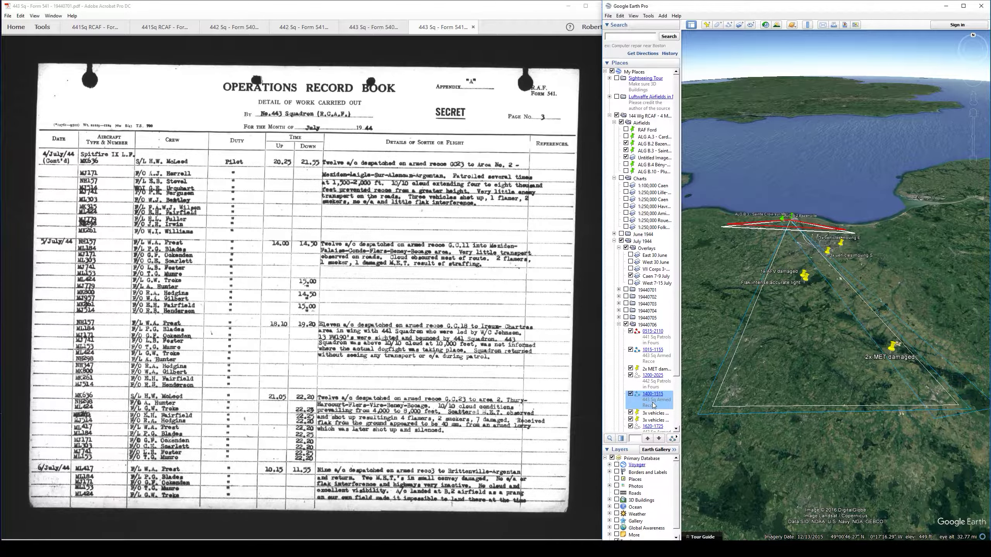
{"action": "left_click", "coordinate": [532, 336]}
{"action": "key", "text": "ctrl+Tab"}
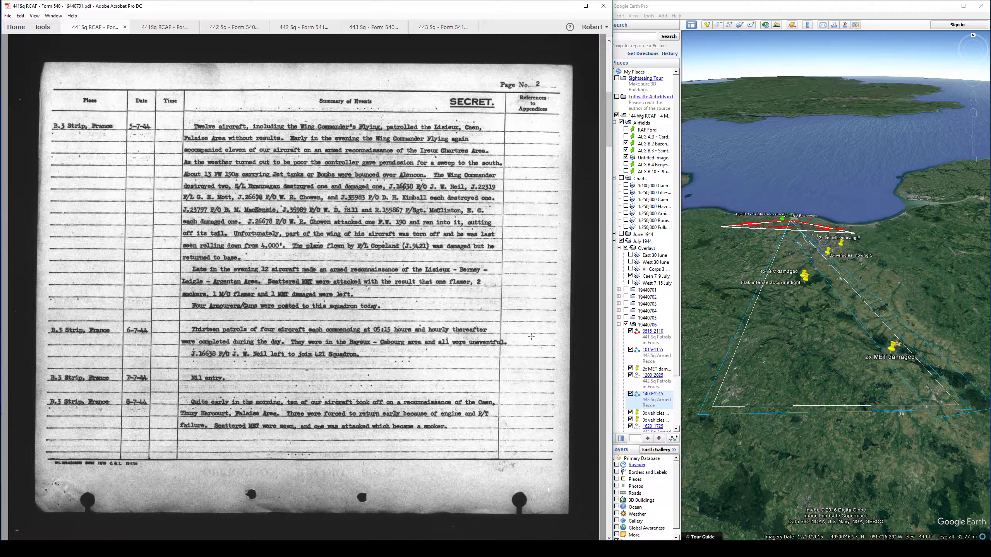
Step: Show the 442 Sq Form 540 page for July 5–8, 1944, and fly into the East 30 June overlay
{"action": "key", "text": "ctrl+Tab"}
{"action": "key", "text": "ctrl+Tab"}
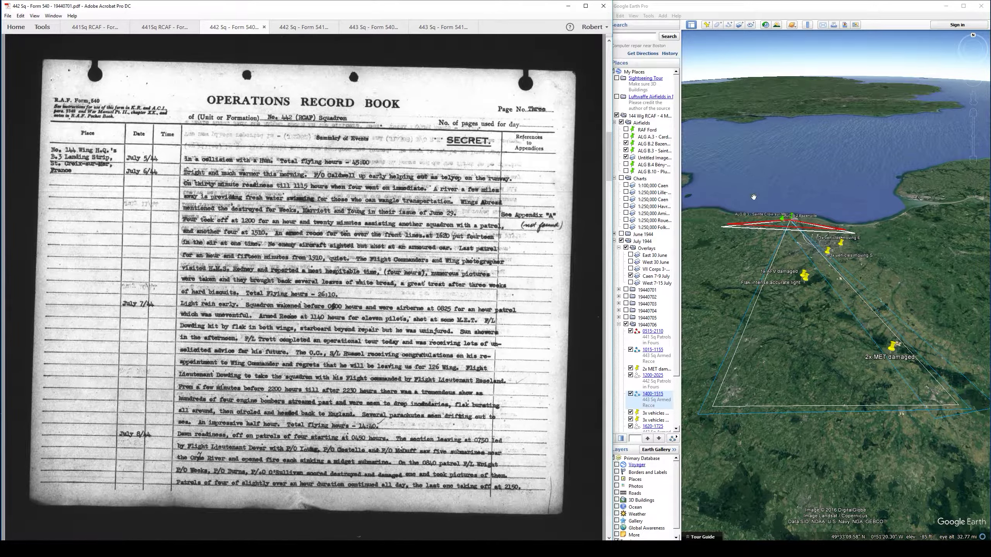
{"action": "double_click", "coordinate": [654, 255]}
{"action": "scroll", "coordinate": [647, 273], "scroll_direction": "down", "scroll_amount": 3}
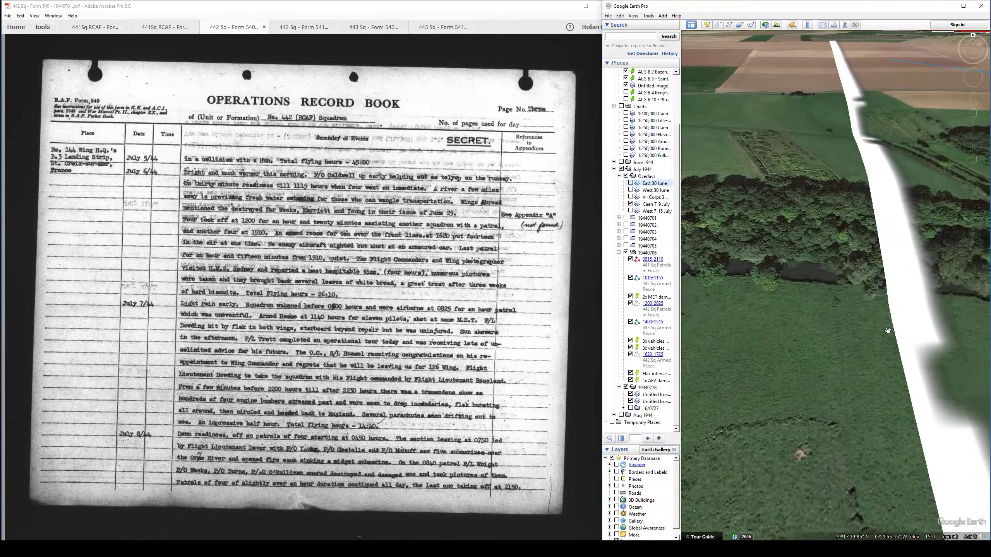
Step: Return the view to the whole 1400-1515 route and its '2x MET damaged' placemarks
{"action": "double_click", "coordinate": [653, 322]}
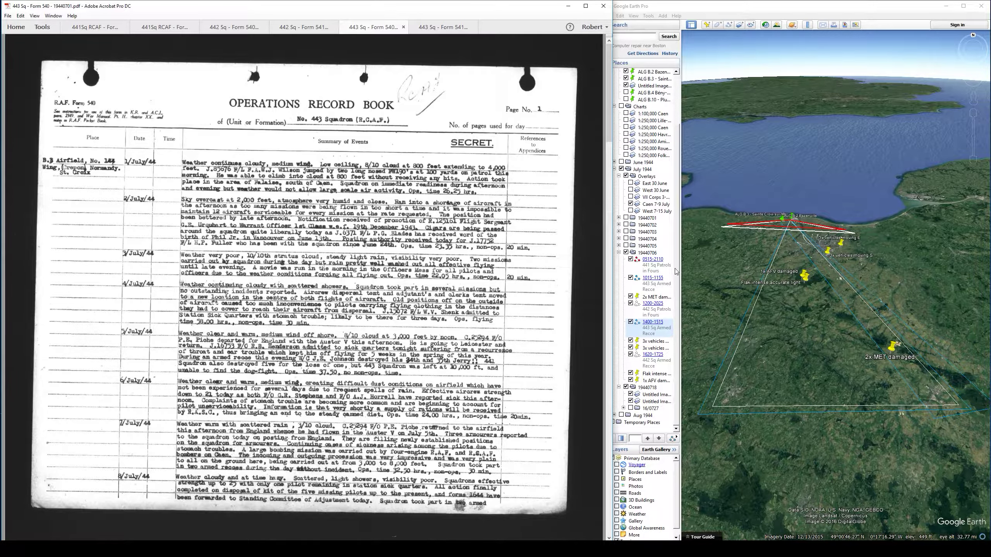
Step: Fly to the 441 Sq 0515-2110 patrols-in-fours route and scroll the 441 Sq Form 541 to page 9
{"action": "double_click", "coordinate": [659, 270]}
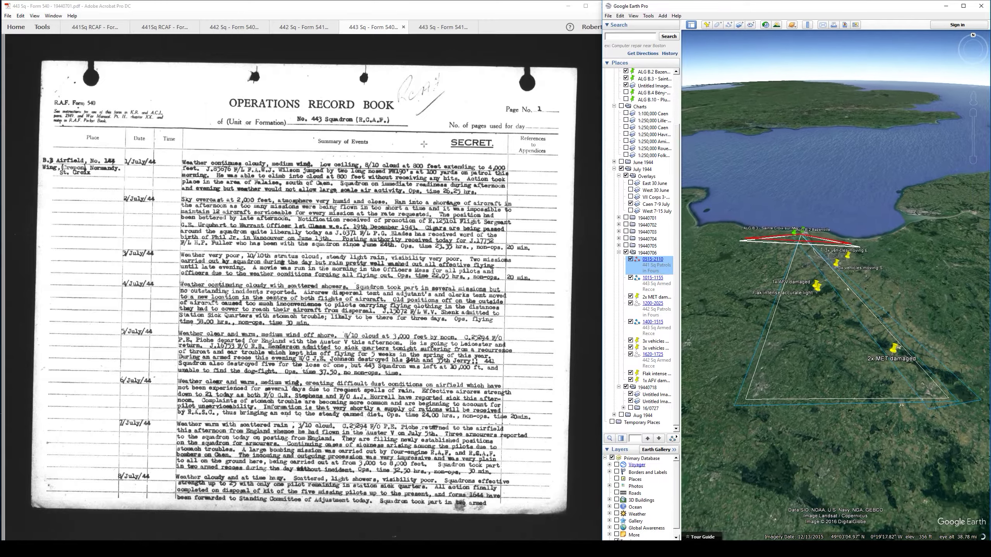
{"action": "left_click", "coordinate": [164, 27]}
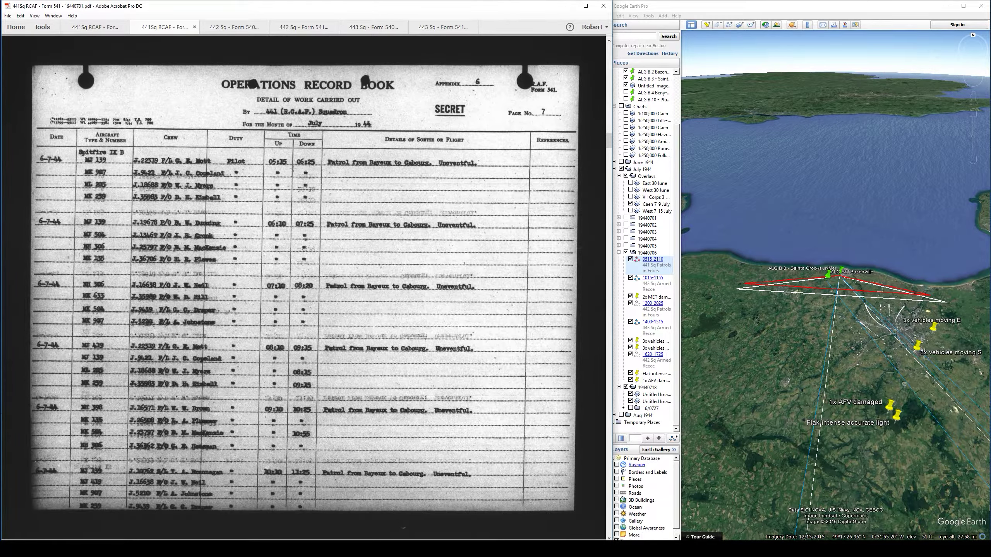
{"action": "scroll", "coordinate": [404, 246], "scroll_direction": "down", "scroll_amount": 5}
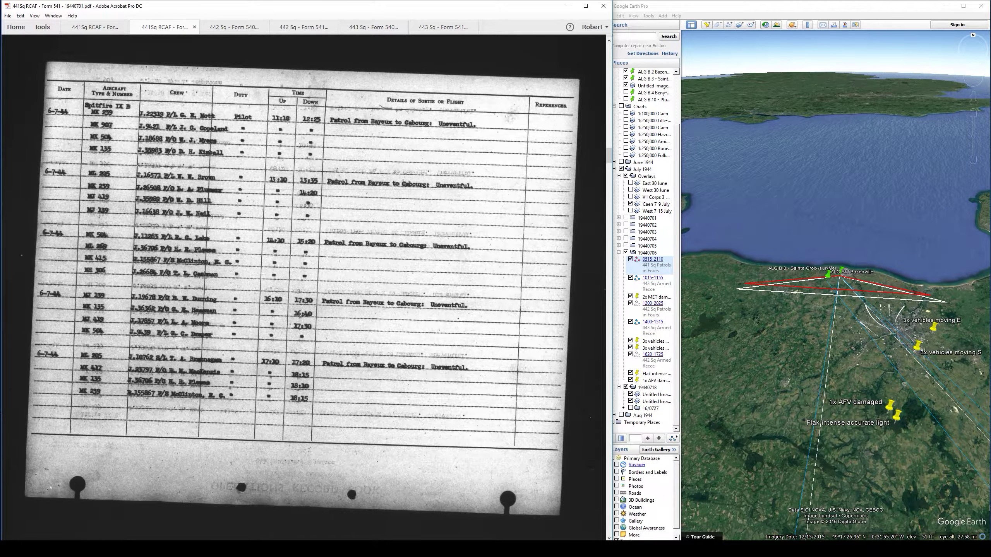
{"action": "scroll", "coordinate": [394, 266], "scroll_direction": "down", "scroll_amount": 5}
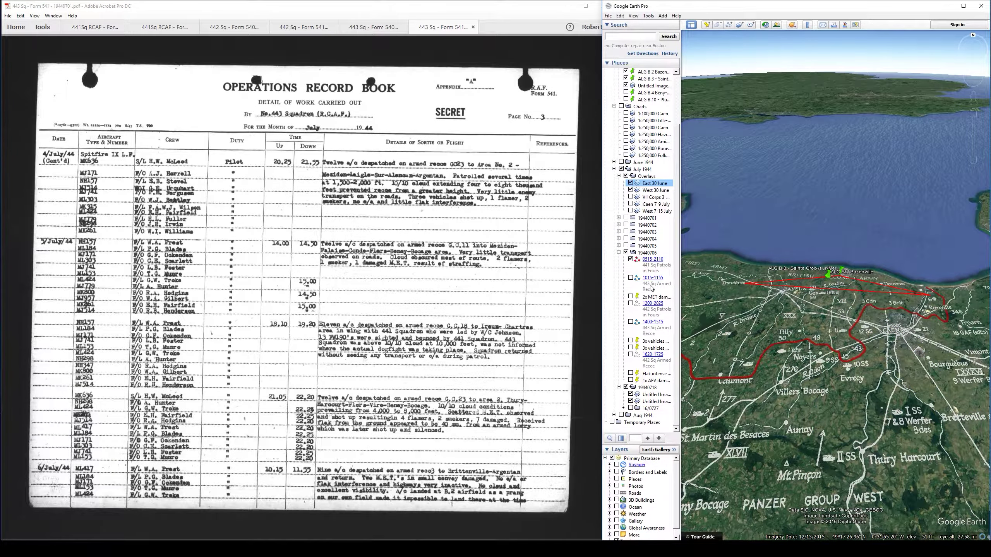
Step: Turn on and fly to the 1015-1155 armed recce route, and show the 2x MET damaged placemark
{"action": "left_click", "coordinate": [631, 278]}
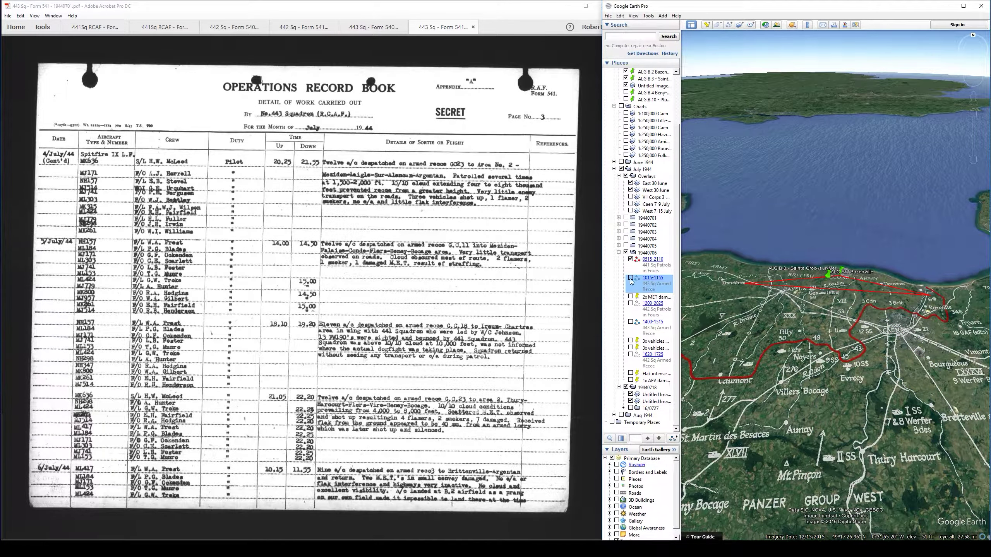
{"action": "left_click", "coordinate": [630, 278]}
{"action": "double_click", "coordinate": [643, 285]}
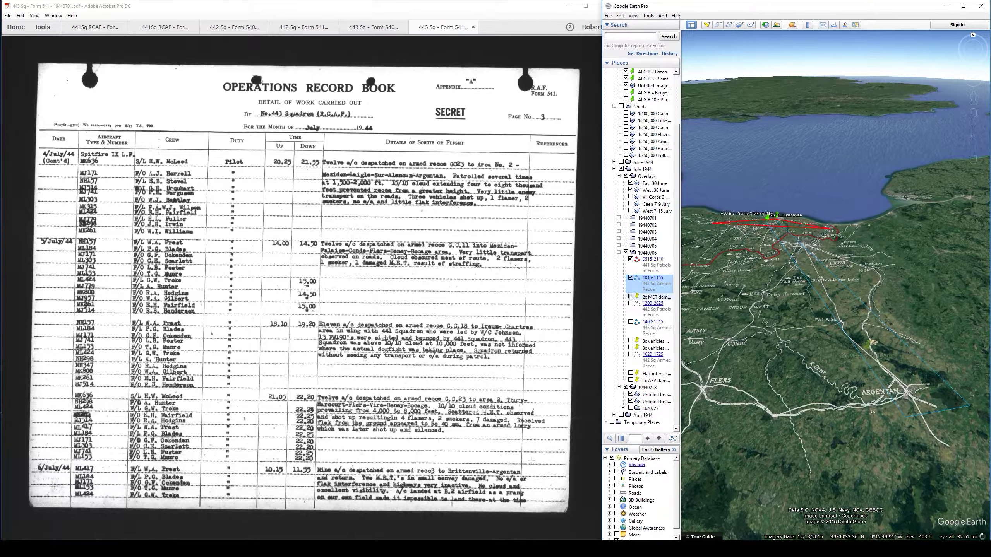
{"action": "left_click", "coordinate": [630, 297]}
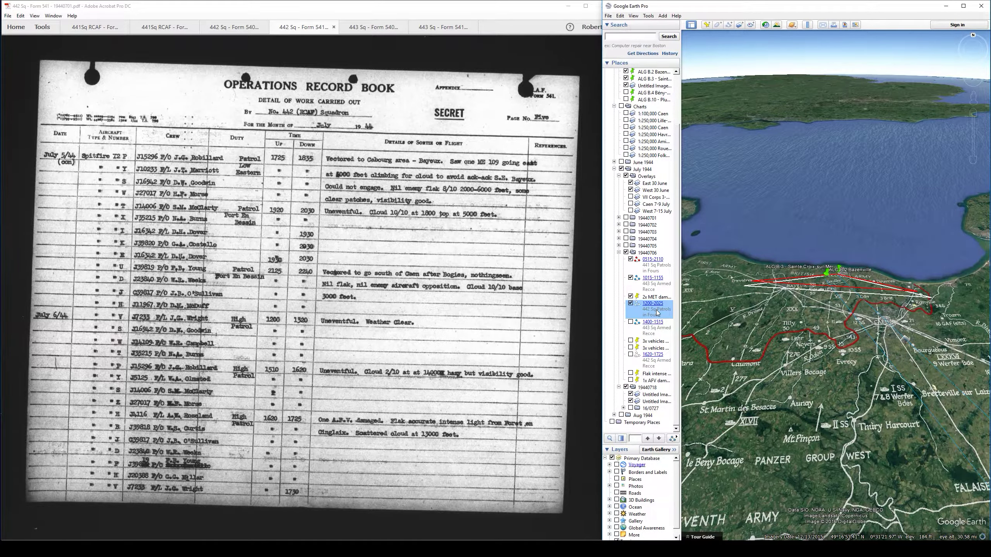
Step: Switch to the 443 Sq Form 541 for 6 July, then turn on and fly to the 1400-1515 route
{"action": "scroll", "coordinate": [407, 189], "scroll_direction": "down", "scroll_amount": 1}
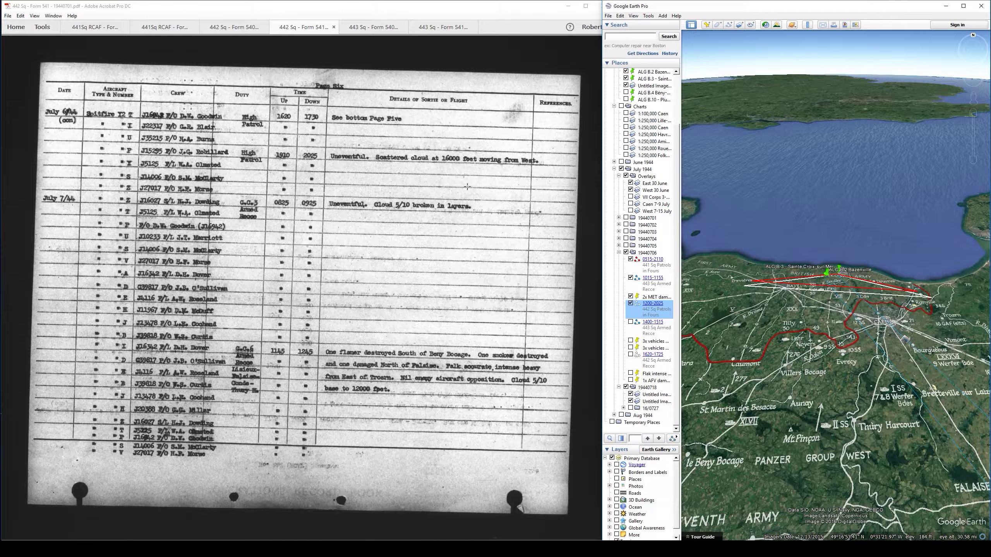
{"action": "key", "text": "ctrl+Tab"}
{"action": "key", "text": "ctrl+Tab"}
{"action": "left_click", "coordinate": [653, 334]}
{"action": "left_click", "coordinate": [630, 322]}
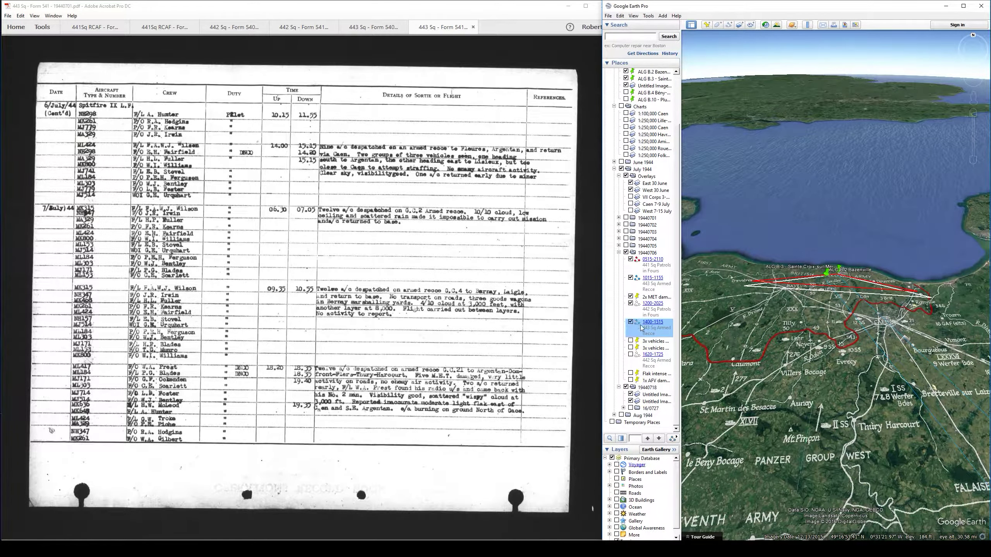
{"action": "double_click", "coordinate": [649, 332]}
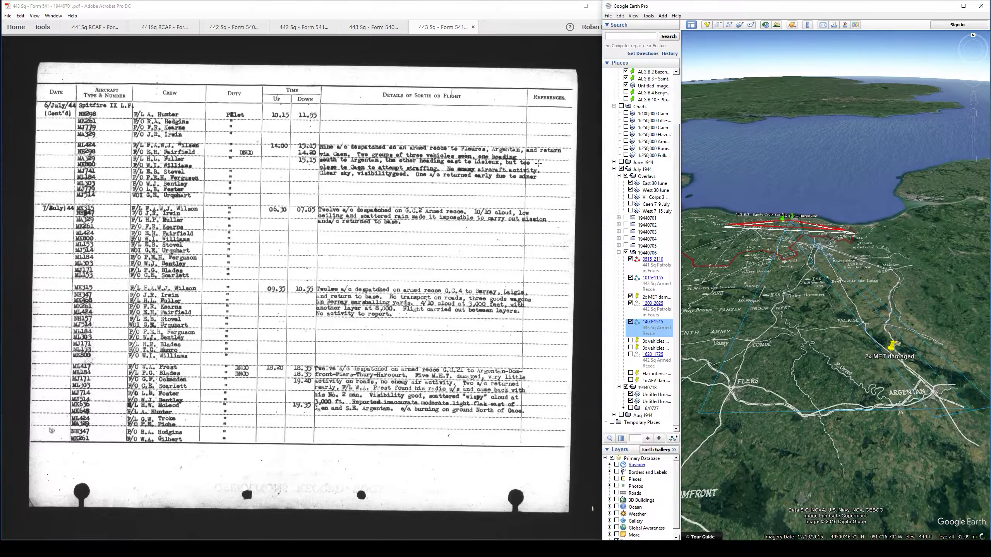
Step: Show the '3x vehicles moving S' and 'moving E' placemarks and select the 18 July image overlay
{"action": "left_click", "coordinate": [631, 341]}
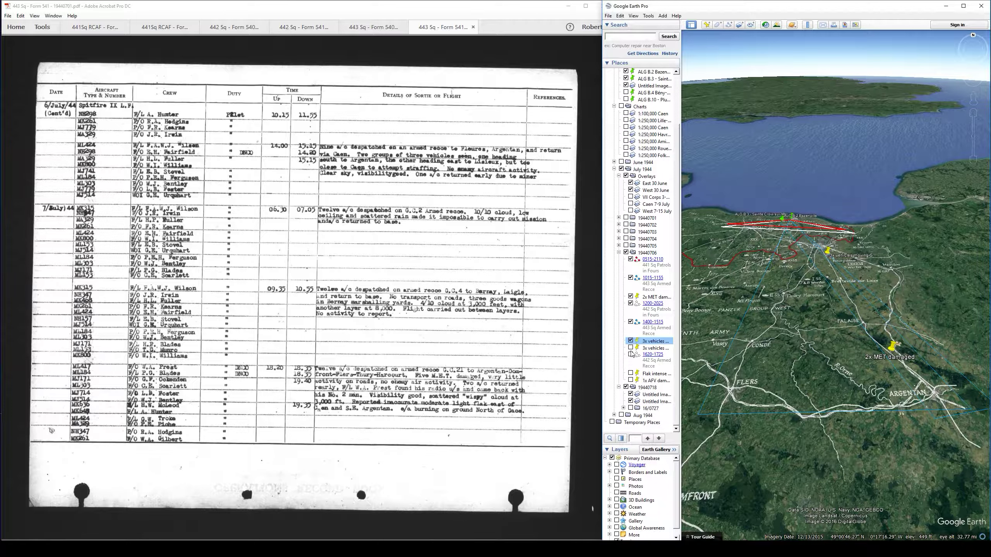
{"action": "left_click", "coordinate": [630, 348]}
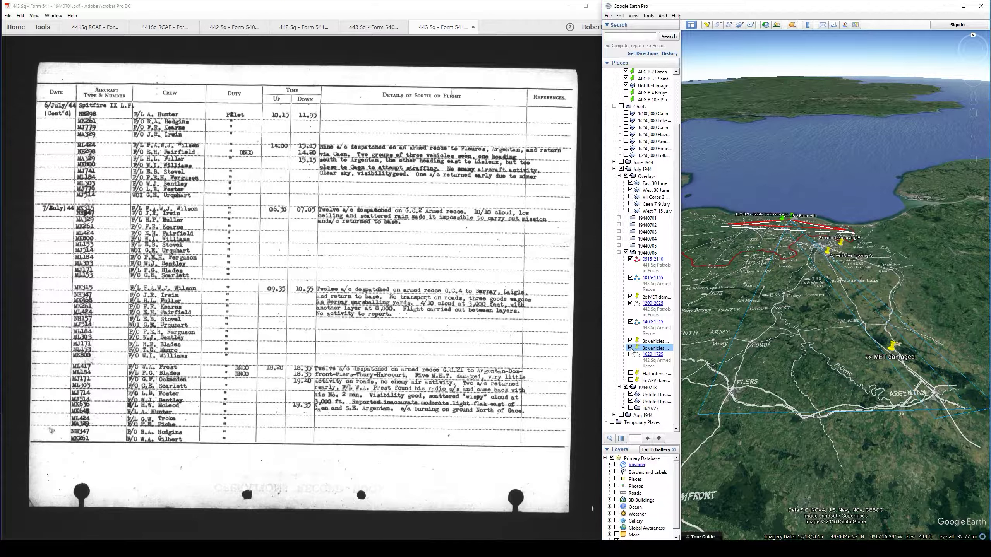
{"action": "left_click", "coordinate": [650, 342]}
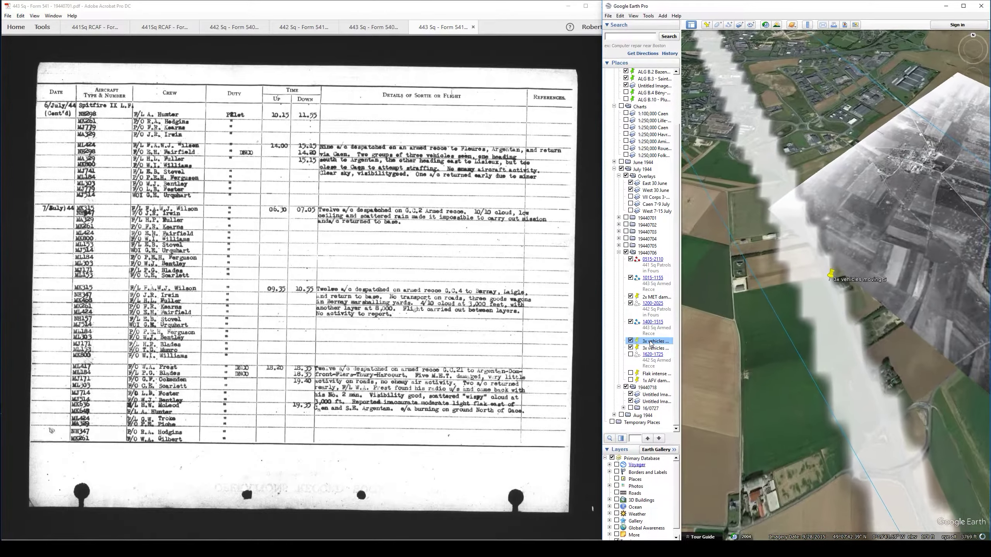
{"action": "left_click", "coordinate": [654, 402]}
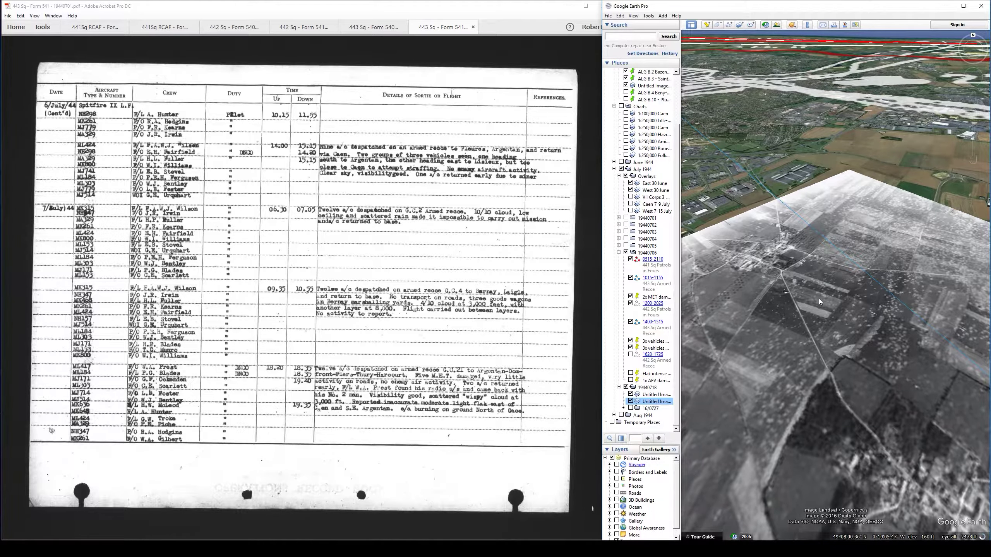
Step: Zoom in and look straight down on the cratered aerial photo along the road
{"action": "scroll", "coordinate": [799, 291], "scroll_direction": "up", "scroll_amount": 5}
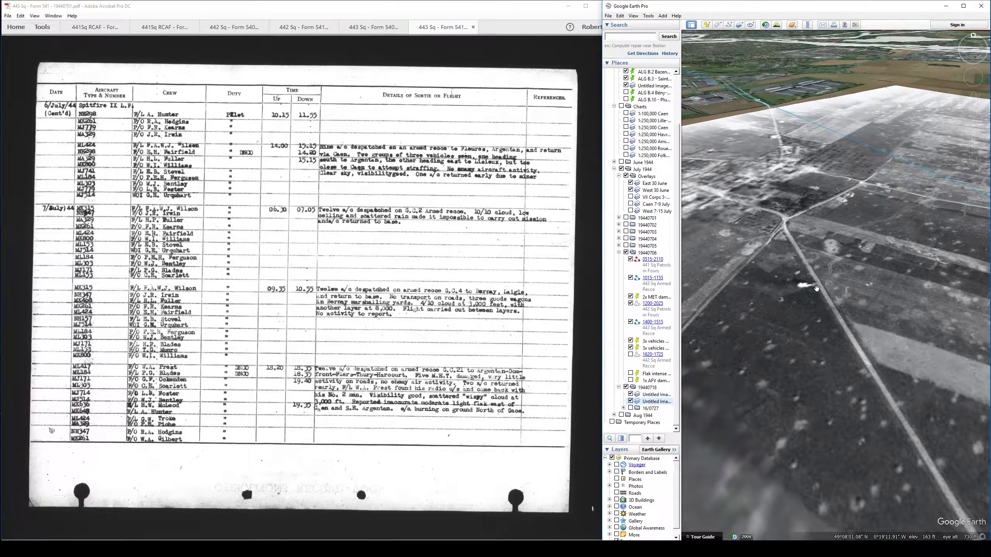
{"action": "left_click_drag", "start_coordinate": [830, 287], "coordinate": [835, 147]}
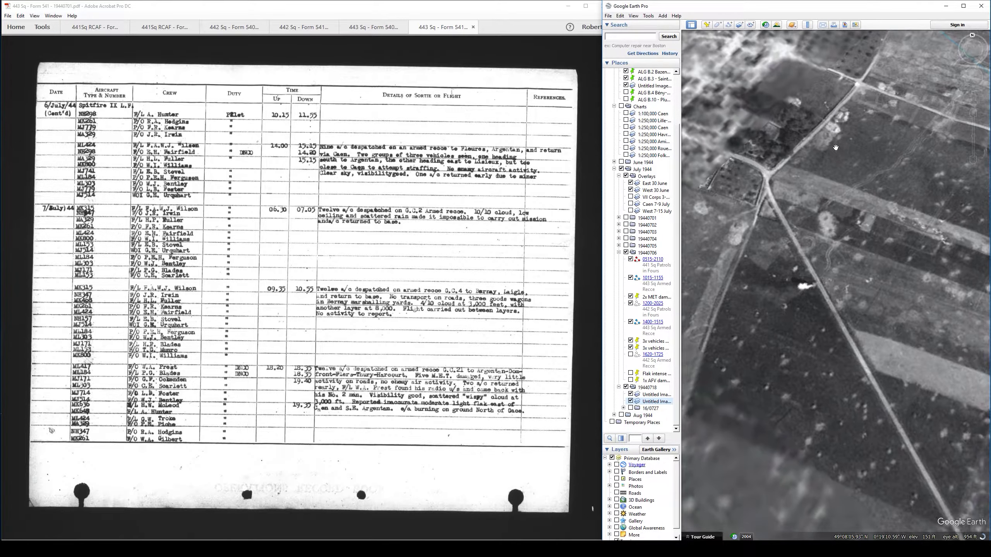
{"action": "key", "text": "u"}
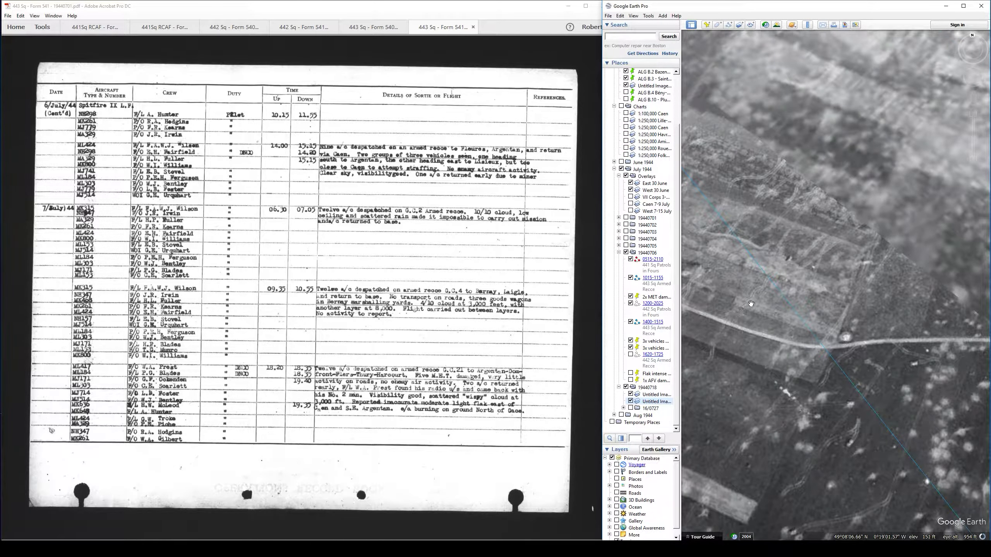
{"action": "left_click_drag", "start_coordinate": [816, 296], "coordinate": [786, 168]}
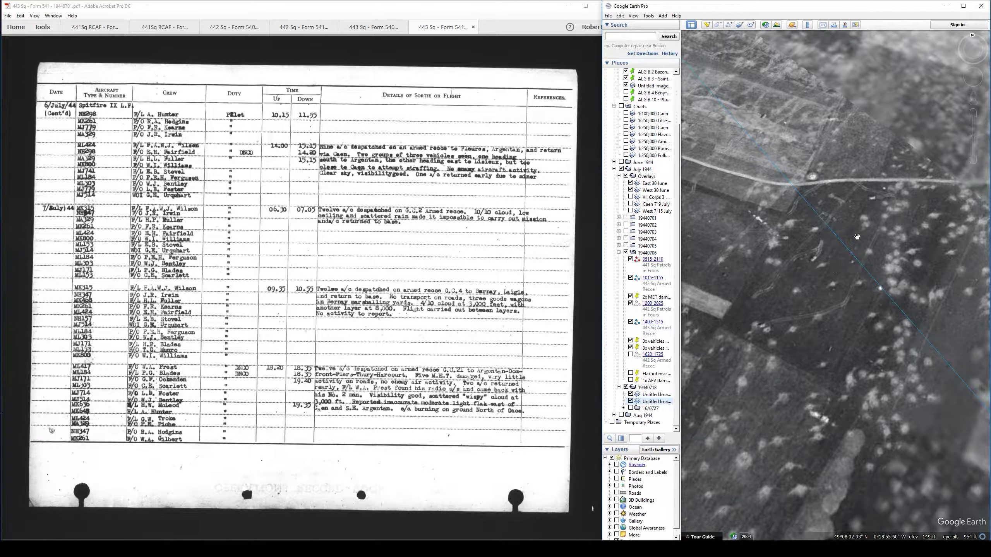
{"action": "scroll", "coordinate": [781, 163], "scroll_direction": "down", "scroll_amount": 5}
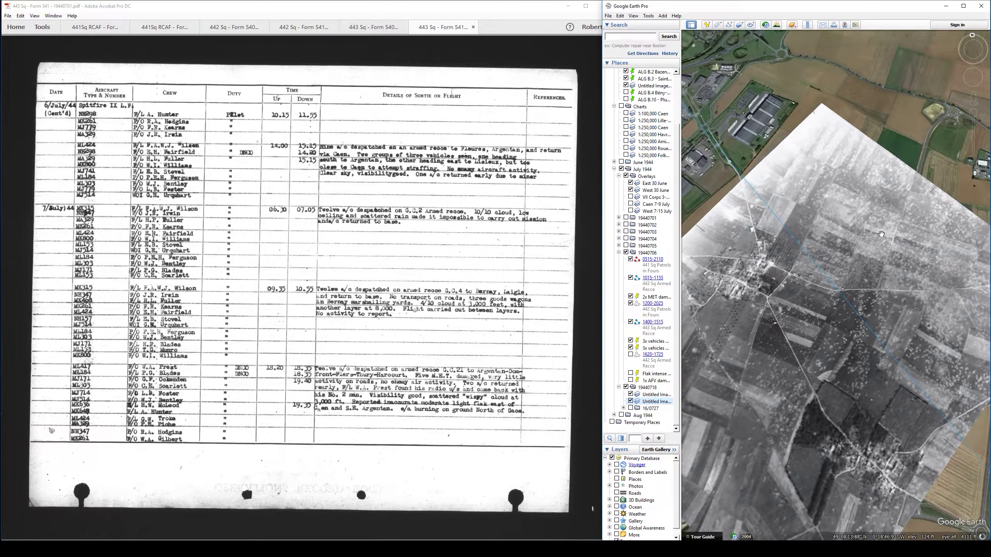
{"action": "scroll", "coordinate": [823, 231], "scroll_direction": "down", "scroll_amount": 5}
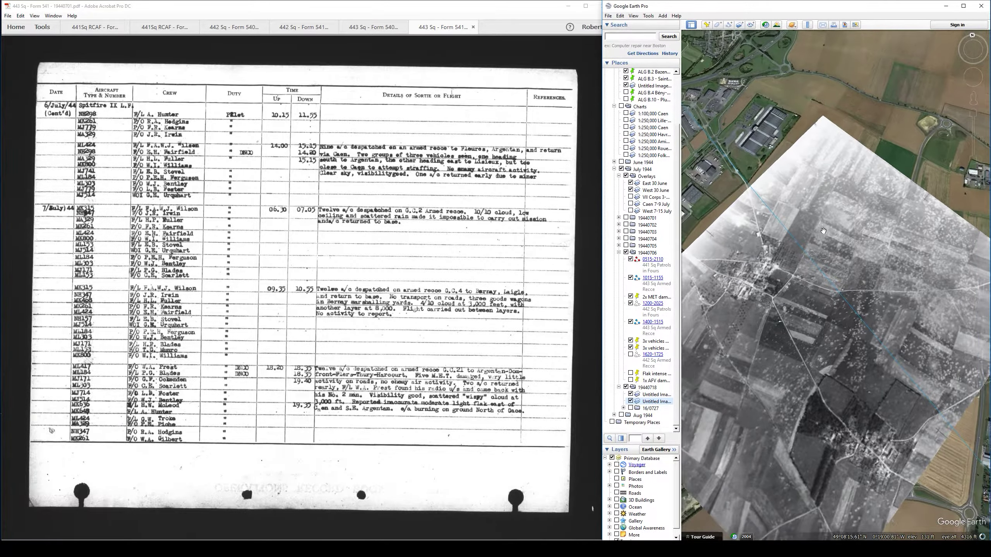
{"action": "scroll", "coordinate": [823, 231], "scroll_direction": "down", "scroll_amount": 4}
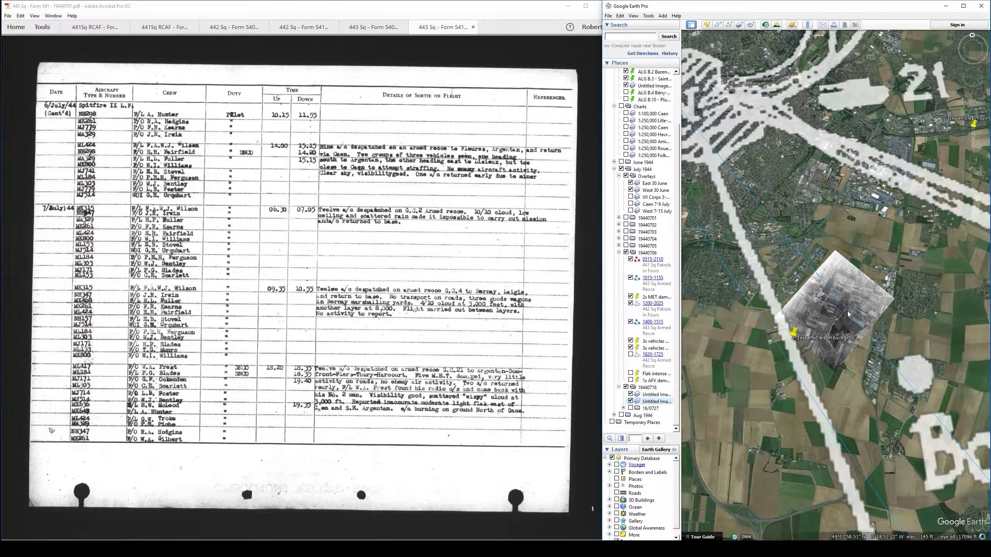
{"action": "mouse_move", "coordinate": [843, 309]}
{"action": "left_mouse_down"}
{"action": "mouse_move", "coordinate": [757, 365]}
{"action": "mouse_move", "coordinate": [758, 312]}
{"action": "mouse_move", "coordinate": [834, 318]}
{"action": "left_mouse_up"}
{"action": "scroll", "coordinate": [834, 318], "scroll_direction": "up", "scroll_amount": 5}
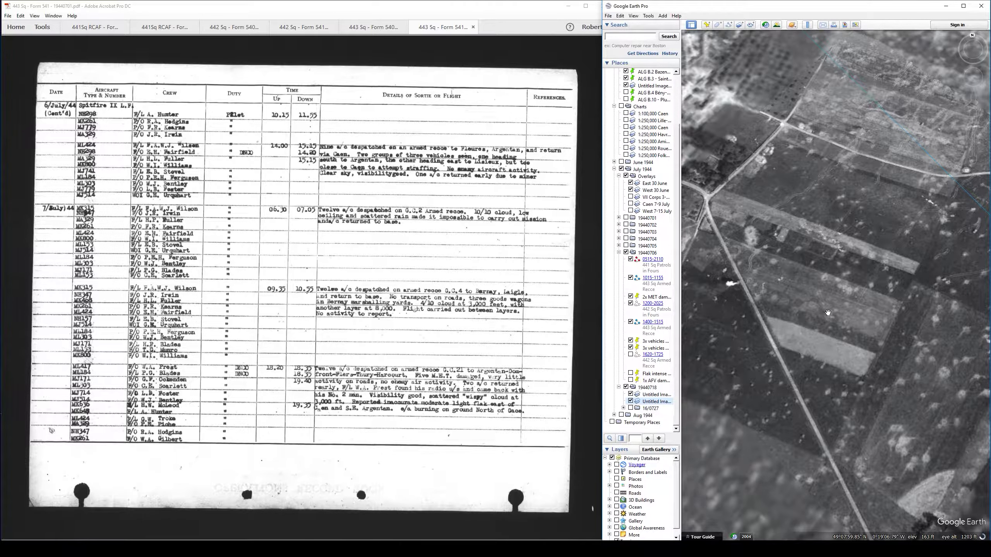
Step: Bring up the 442 Sq record, turn on the 1620-1725 route, and zoom to the Thury Harcourt flak placemark
{"action": "left_click", "coordinate": [303, 28]}
{"action": "left_click", "coordinate": [645, 362]}
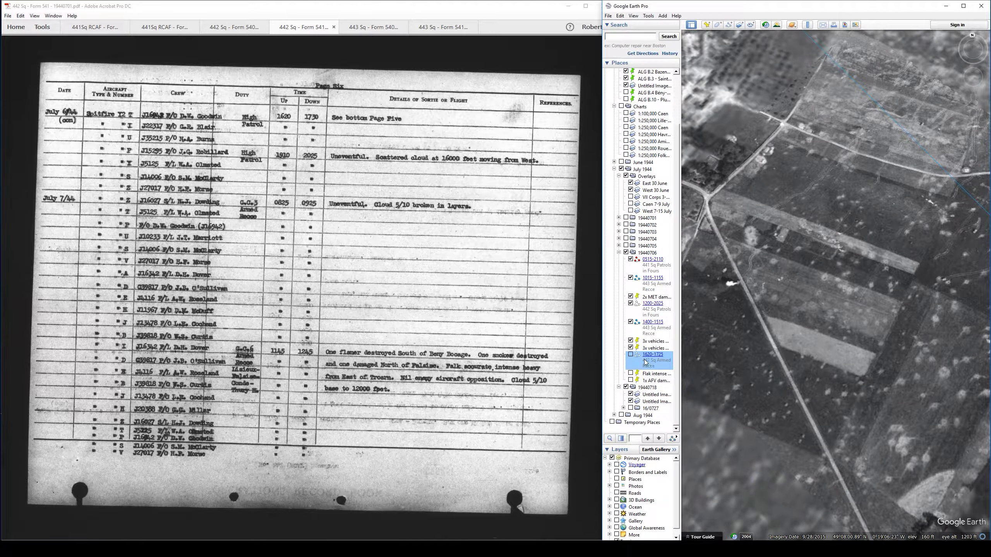
{"action": "left_click", "coordinate": [631, 355]}
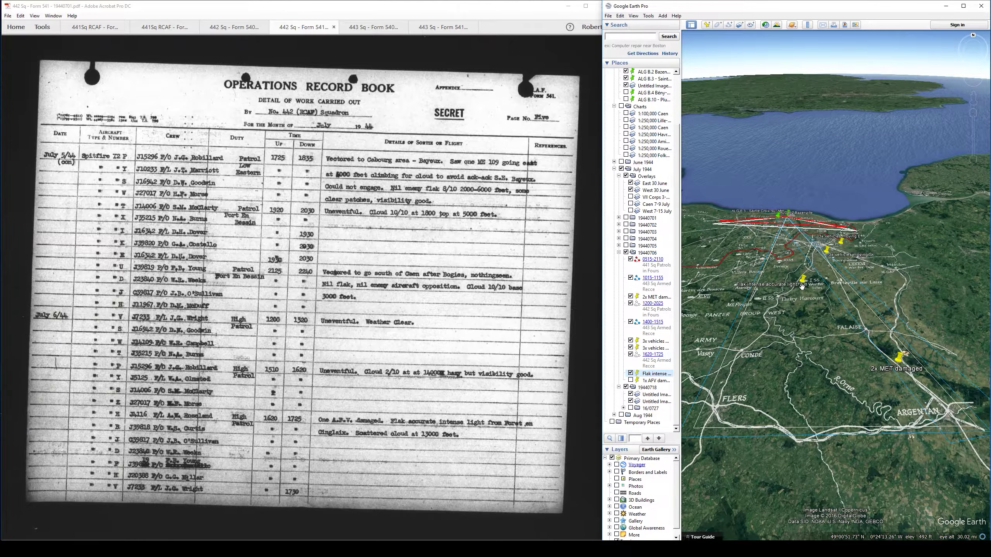
{"action": "scroll", "coordinate": [802, 287], "scroll_direction": "up", "scroll_amount": 5}
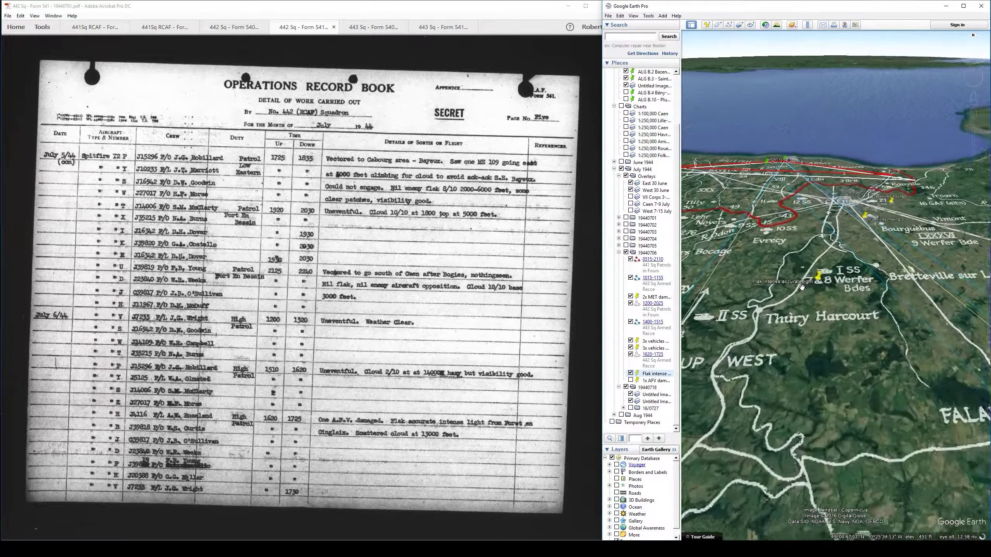
{"action": "scroll", "coordinate": [801, 287], "scroll_direction": "up", "scroll_amount": 4}
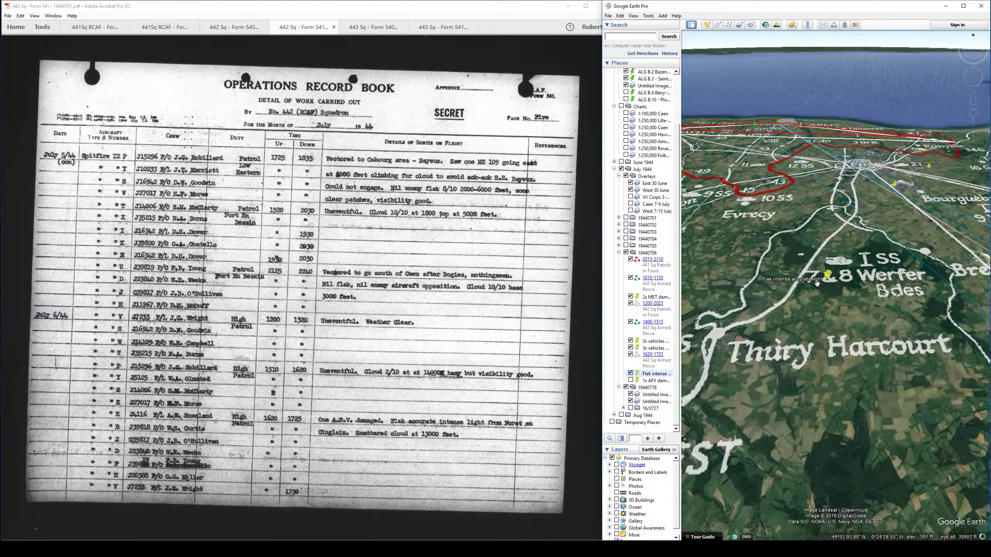
{"action": "scroll", "coordinate": [816, 283], "scroll_direction": "up", "scroll_amount": 4}
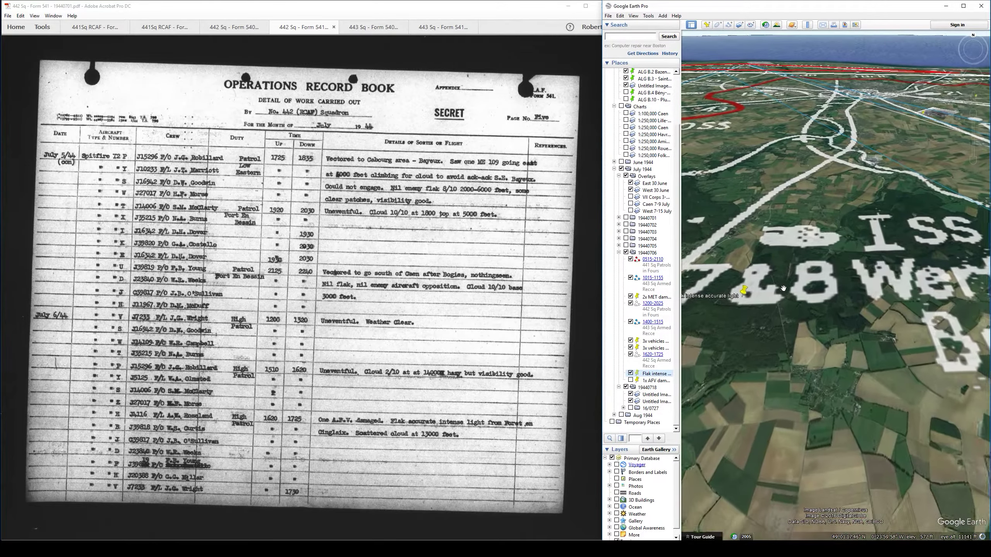
Step: Turn on the 19440703 Untitled Image overlay and fly to the 1x AFV damaged placemark
{"action": "left_click", "coordinate": [619, 232]}
{"action": "left_click", "coordinate": [630, 308]}
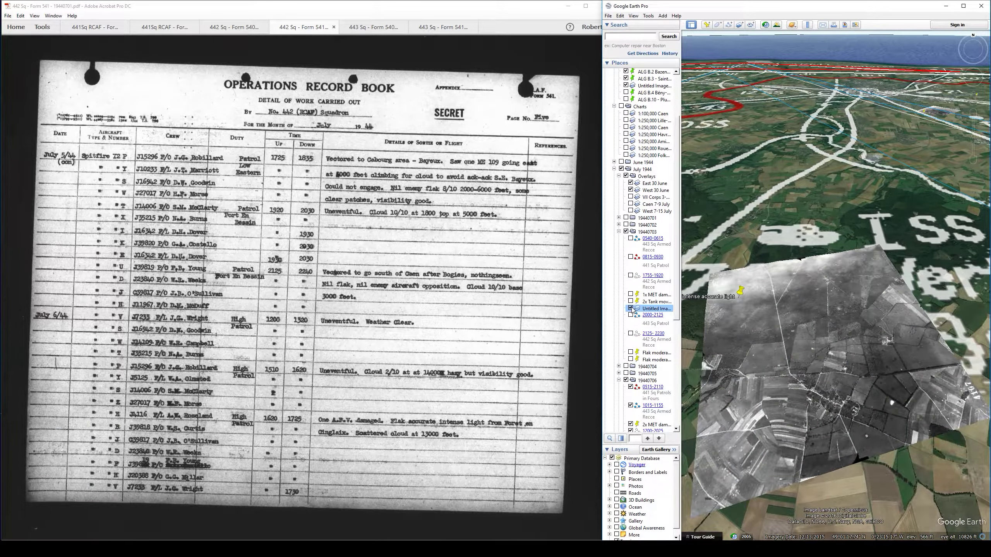
{"action": "scroll", "coordinate": [655, 312], "scroll_direction": "down", "scroll_amount": 6}
{"action": "double_click", "coordinate": [656, 383]}
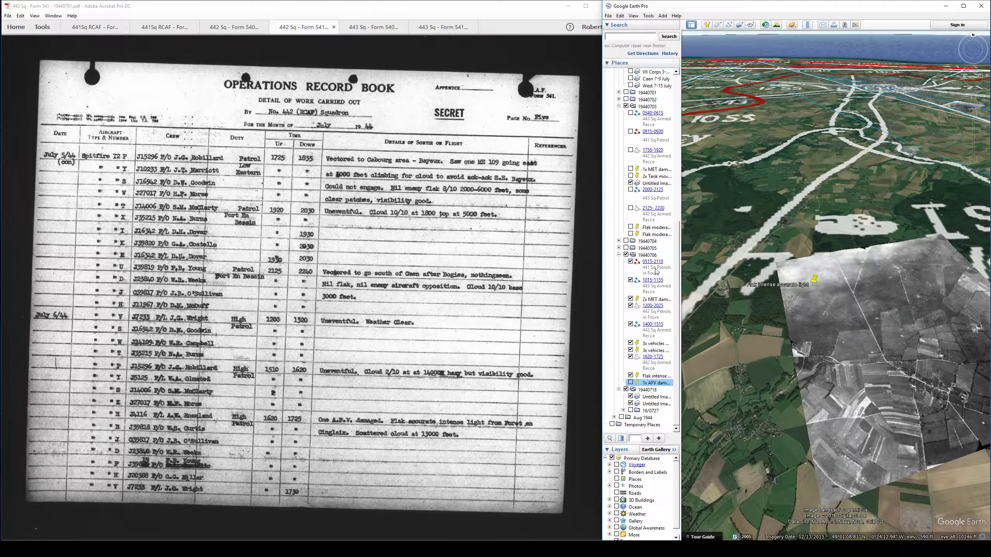
{"action": "left_click", "coordinate": [652, 280]}
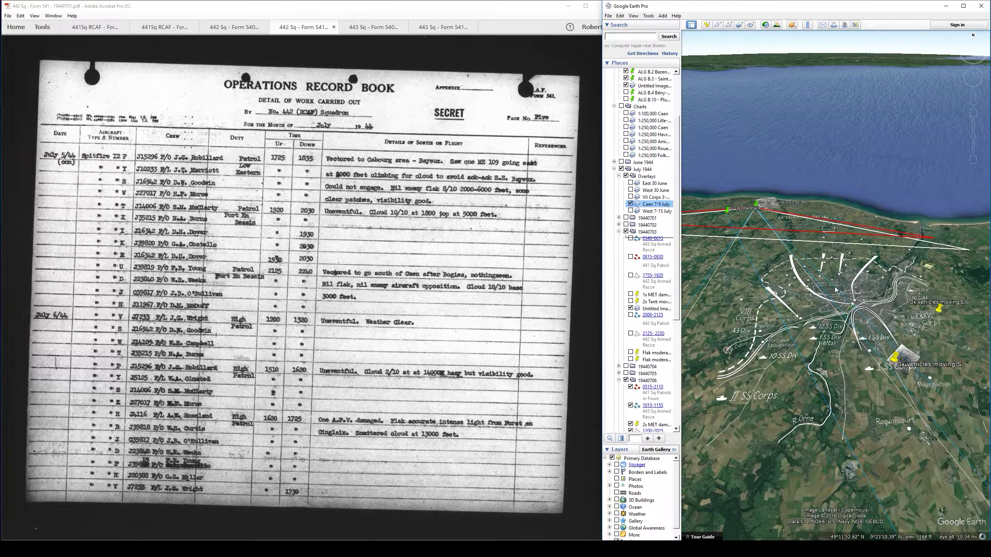
{"action": "scroll", "coordinate": [869, 257], "scroll_direction": "up", "scroll_amount": 5}
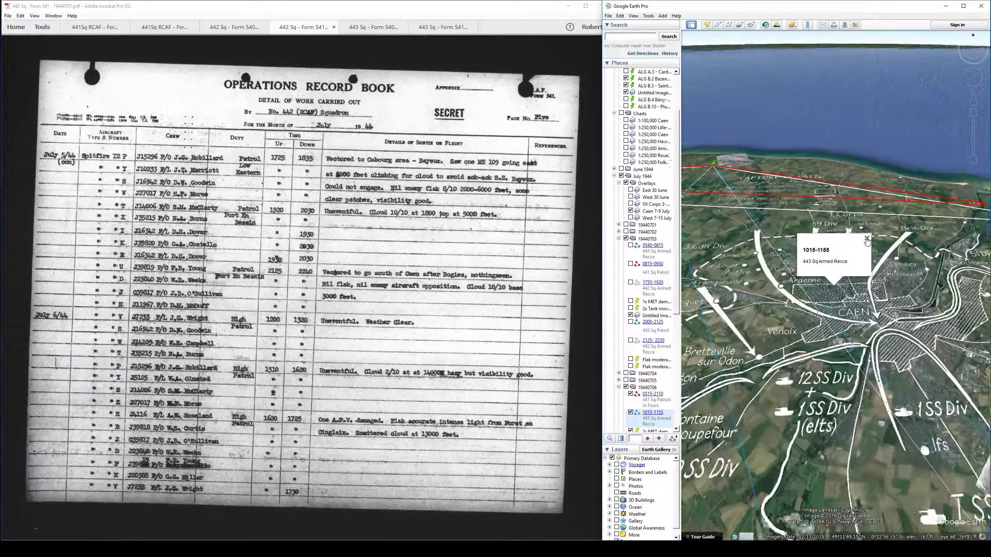